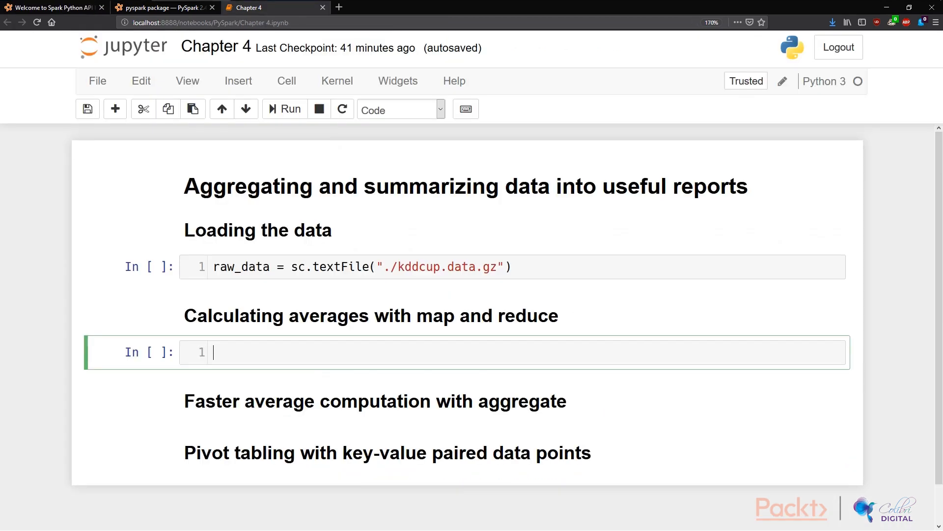
Step: Run the raw_data cell that loads the KDD Cup data file
{"action": "key", "text": "Escape"}
{"action": "key", "text": "Up"}
{"action": "key", "text": "Up"}
{"action": "key", "text": "Up"}
{"action": "key", "text": "Down"}
{"action": "key", "text": "Return"}
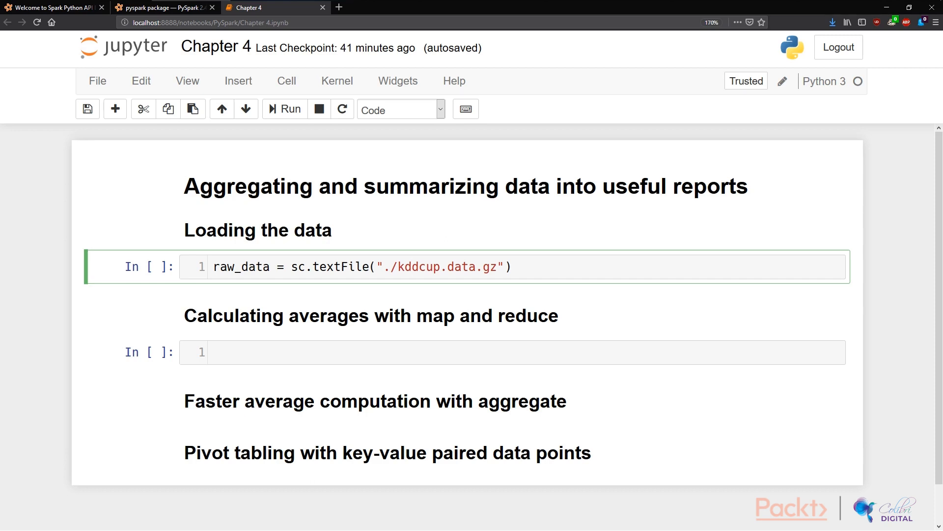
{"action": "key", "text": "shift+Return"}
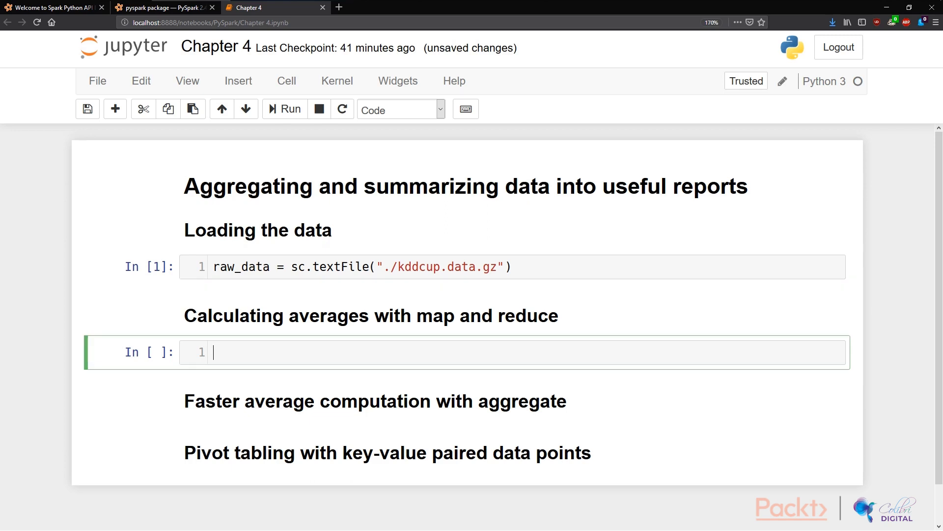
{"action": "type", "text": "csv = "}
{"action": "type", "text": "raw_data.map"}
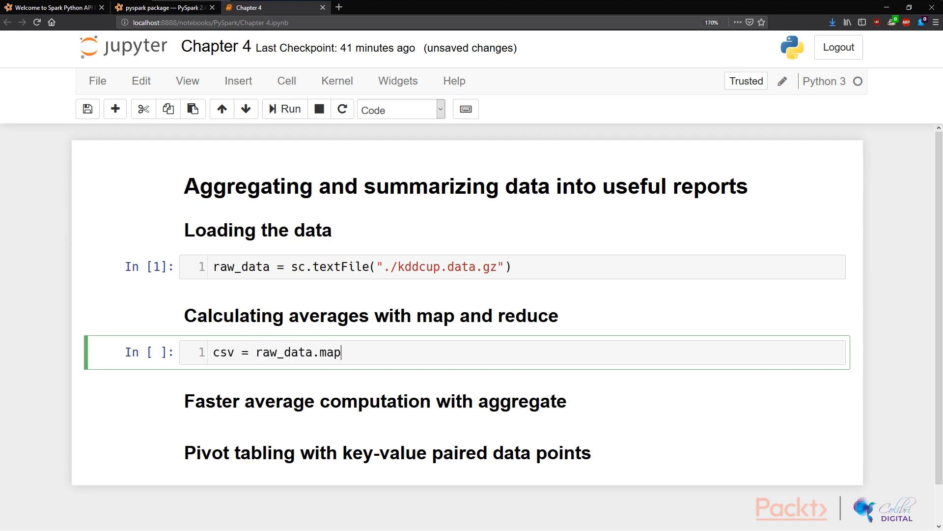
{"action": "type", "text": "(lambda x: x."}
{"action": "type", "text": "split(\",\"))"}
Step: Add the csv comma-split map line and the normal_data filter keeping 'normal' labels
{"action": "key", "text": "Return"}
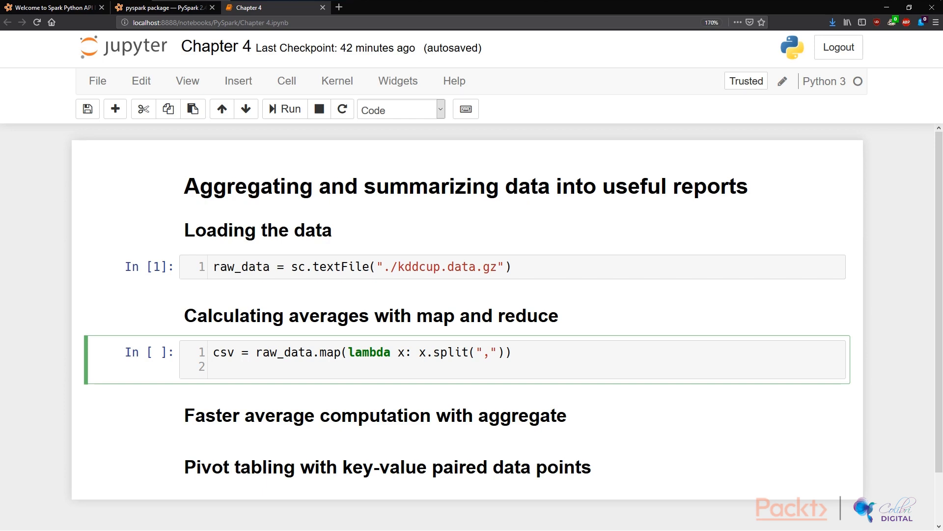
{"action": "type", "text": "normal_data = csv.filter"}
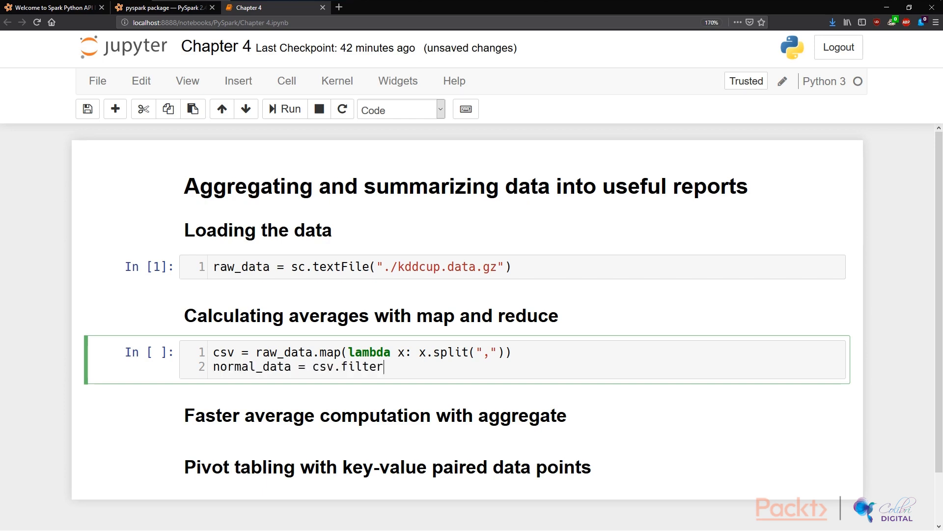
{"action": "type", "text": "(lambda x: x[41]==\"n"}
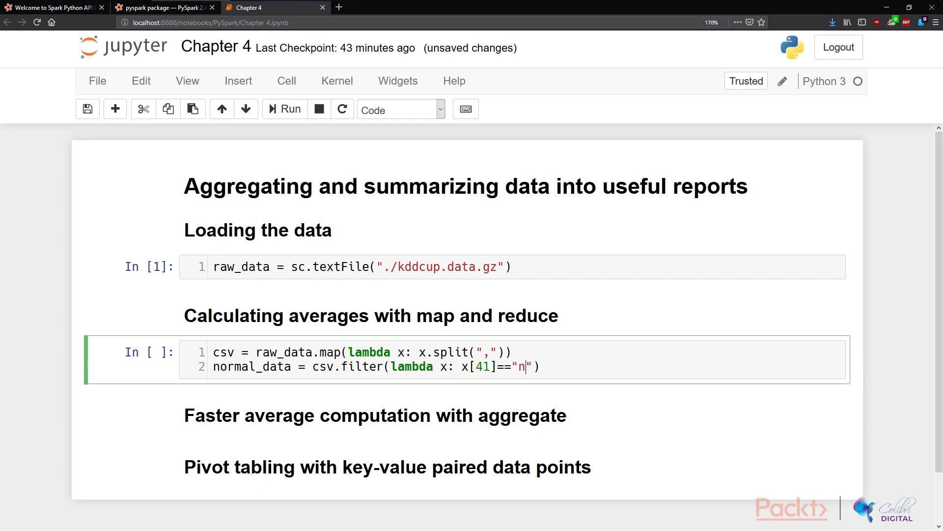
{"action": "type", "text": "ormal"}
{"action": "key", "text": "End"}
{"action": "key", "text": "Return"}
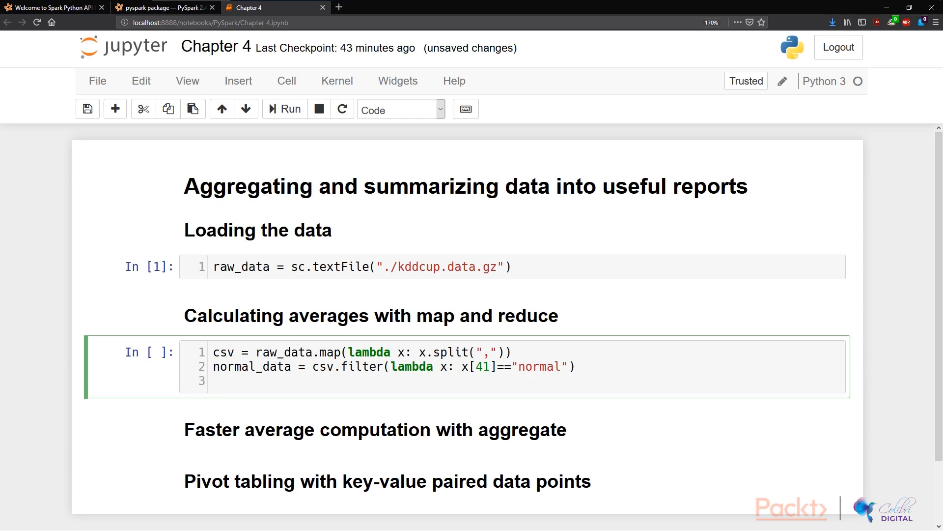
{"action": "type", "text": "du"}
{"action": "type", "text": "ration = normal_data.map(lam"}
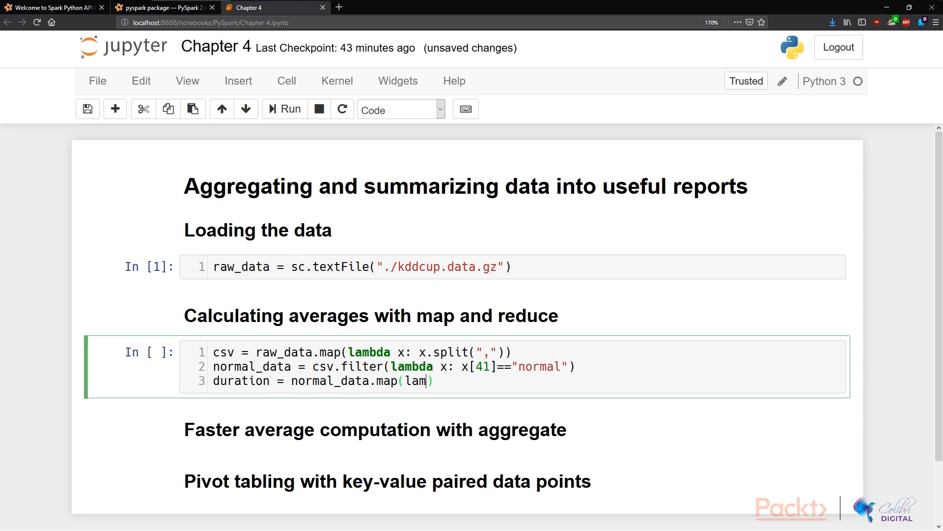
{"action": "type", "text": "bda x: int(x[0"}
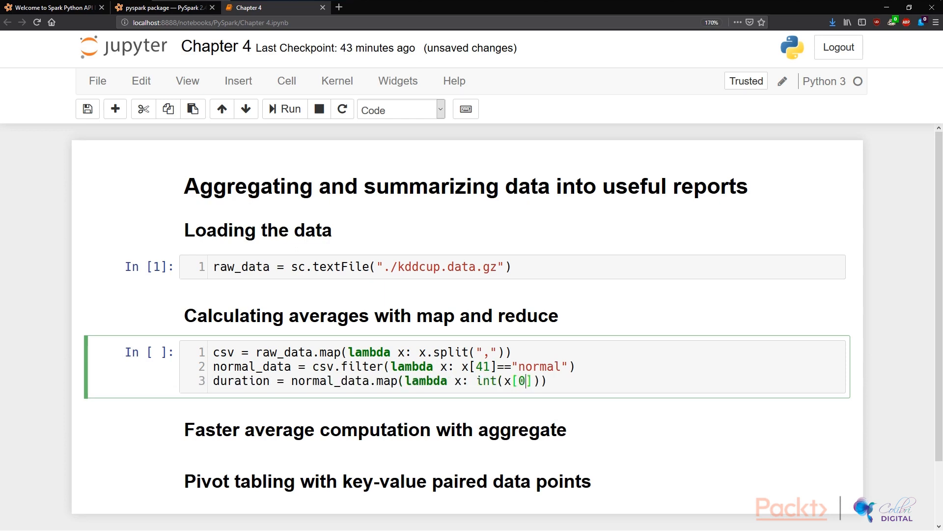
Step: Add the duration map, the total_duration reduce sum, and a line displaying total_duration
{"action": "key", "text": "End"}
{"action": "key", "text": "Return"}
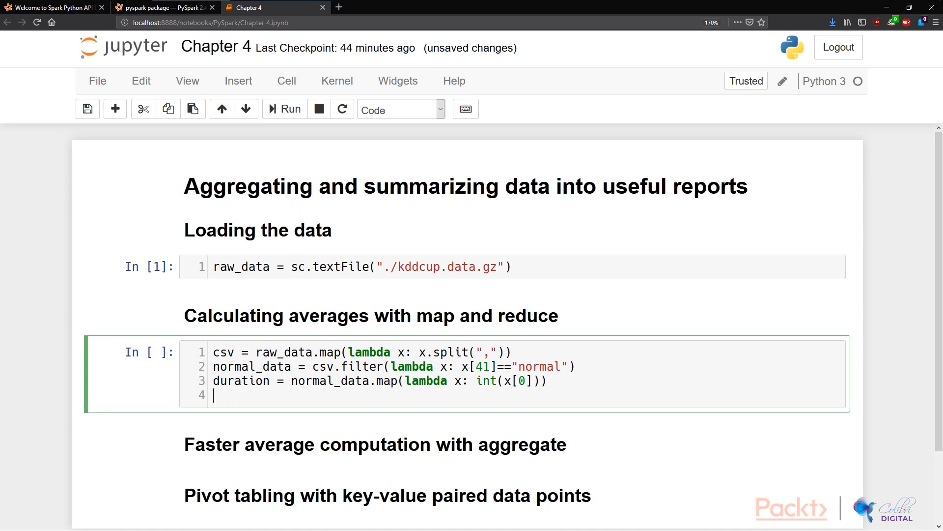
{"action": "type", "text": "total_durat"}
{"action": "type", "text": "ion = duration.redu"}
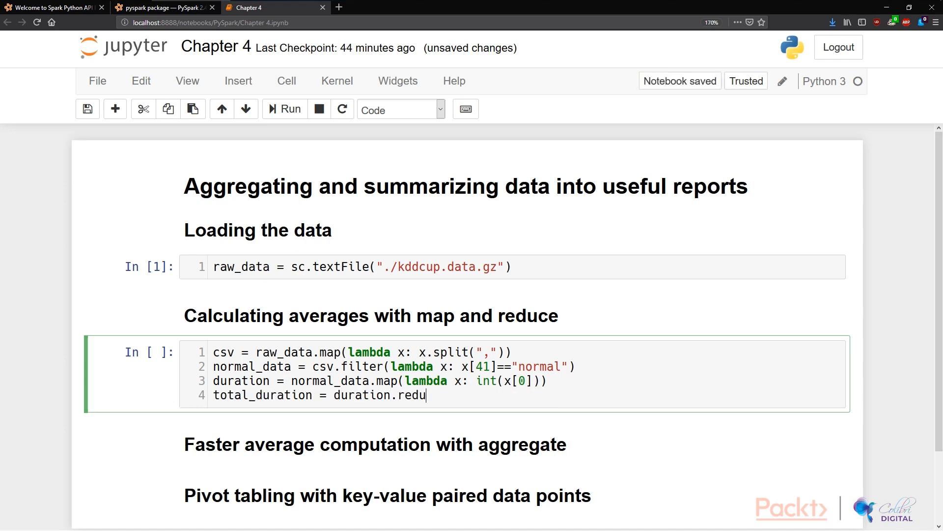
{"action": "type", "text": "ce(lambda x, "}
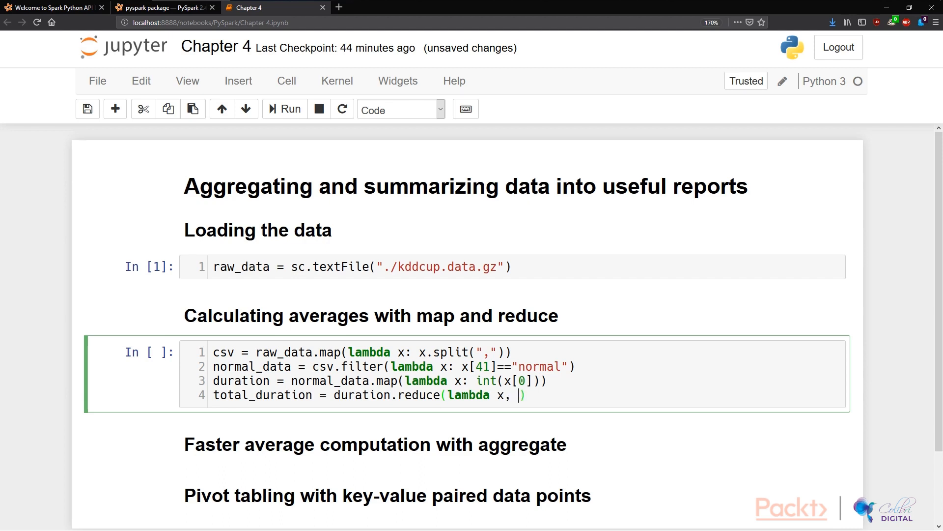
{"action": "type", "text": "y: x+y"}
{"action": "type", "text": ")"}
{"action": "key", "text": "Return"}
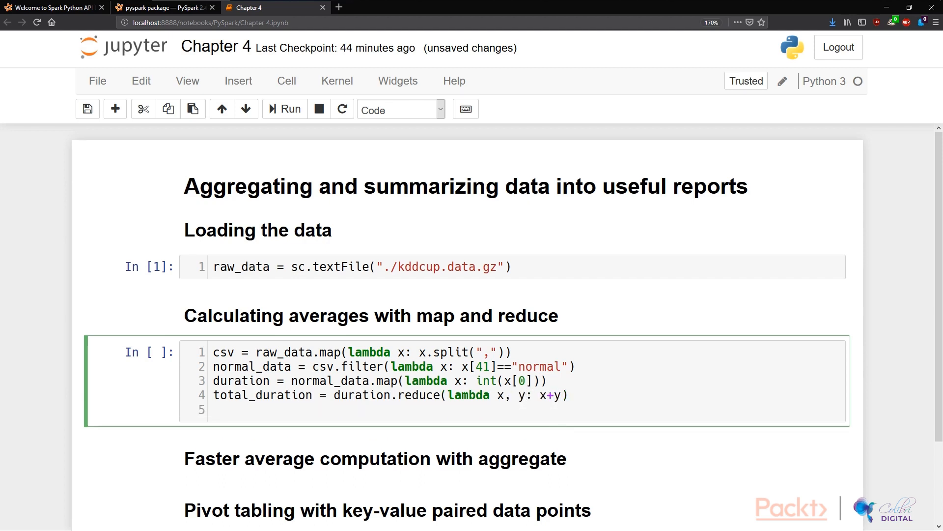
{"action": "type", "text": "total"}
{"action": "type", "text": "_duration"}
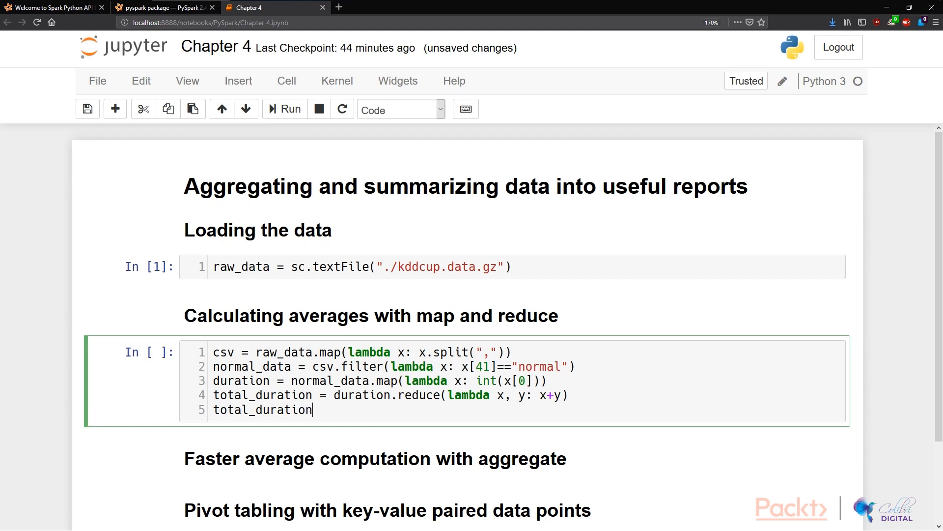
Step: Run the cell for total_duration 211895753, then compute total_duration/(normal_data.count()) giving 217.82472416710442 in a new cell
{"action": "key", "text": "shift+Return"}
{"action": "type", "text": "."}
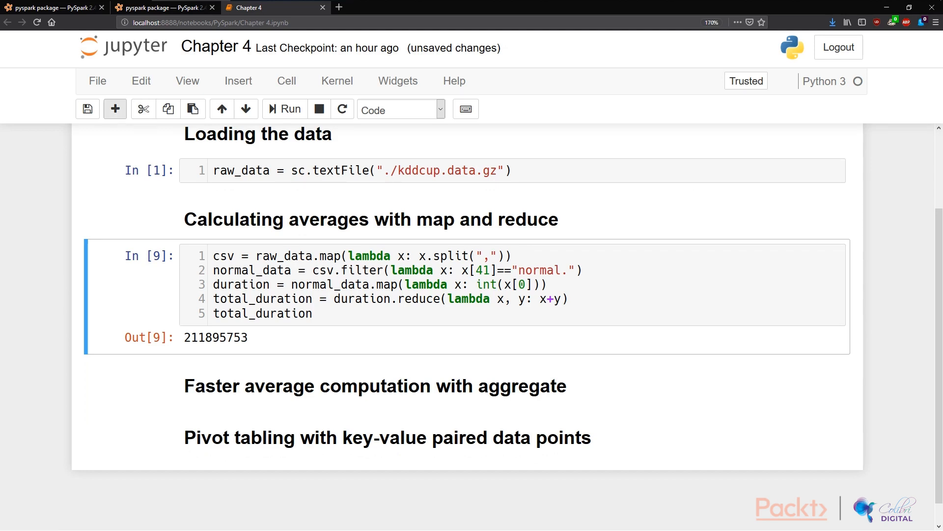
{"action": "left_click", "coordinate": [115, 110]}
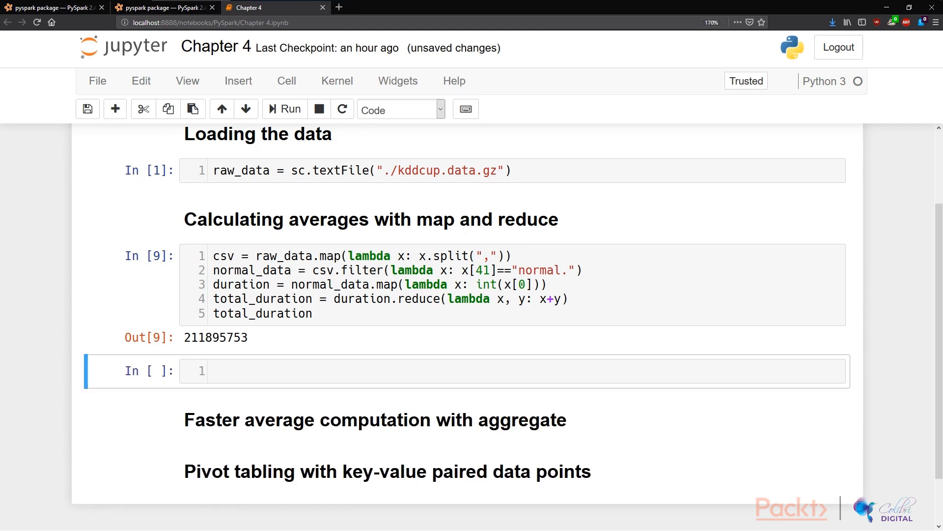
{"action": "key", "text": "Return"}
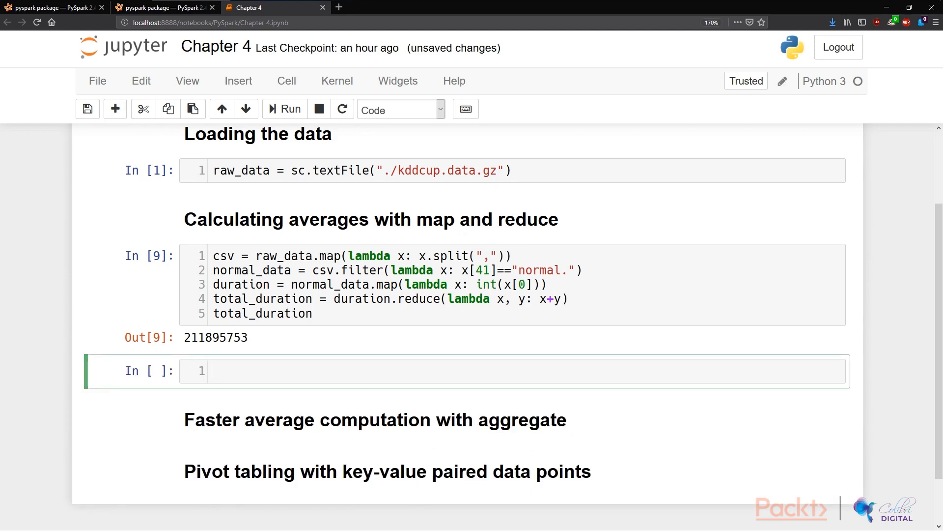
{"action": "type", "text": "tot"}
{"action": "key", "text": "Tab"}
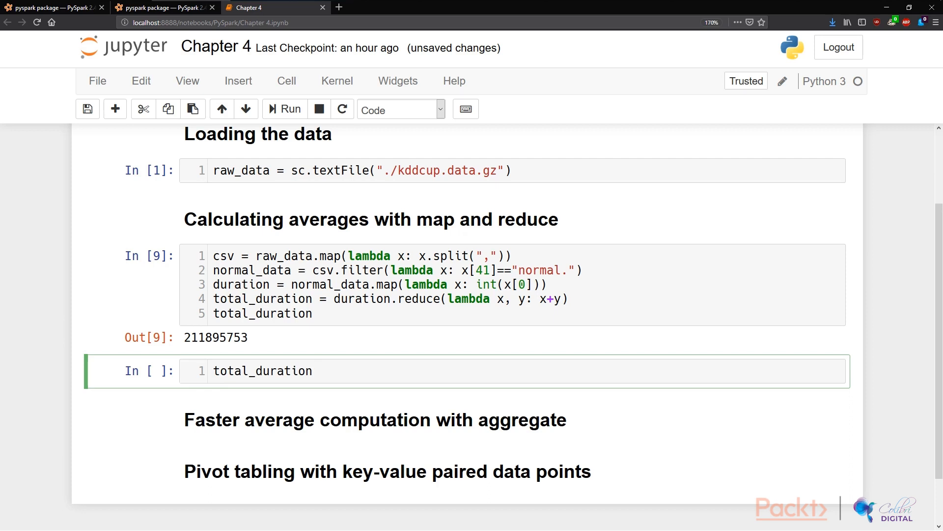
{"action": "type", "text": "/("}
{"action": "type", "text": "normal_data.count()"}
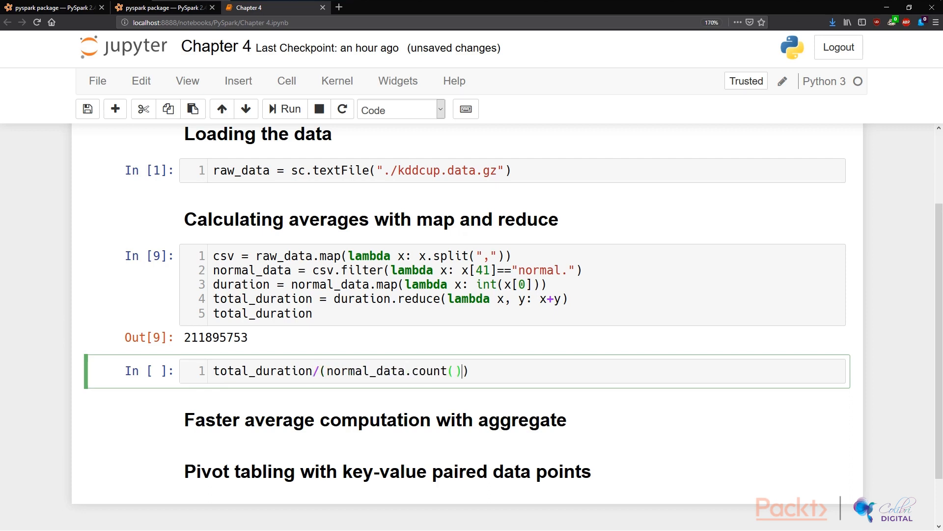
{"action": "key", "text": "shift+Return"}
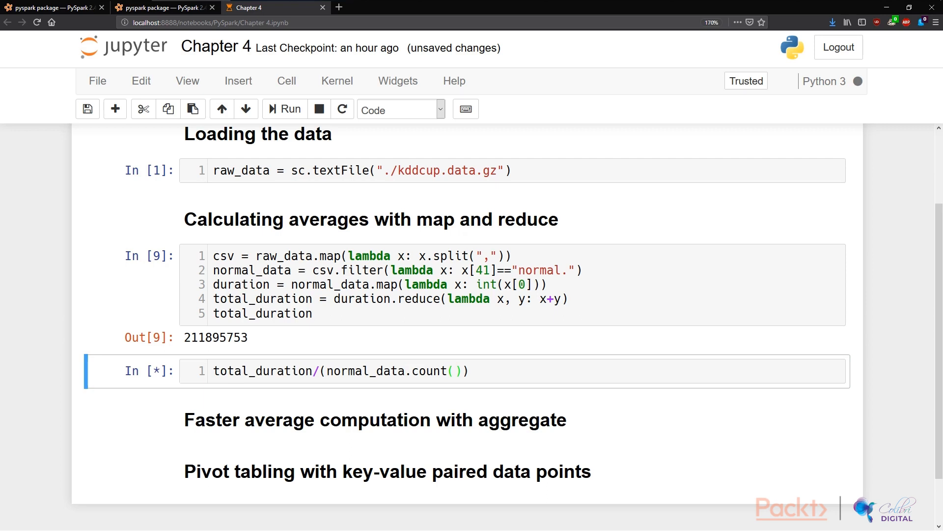